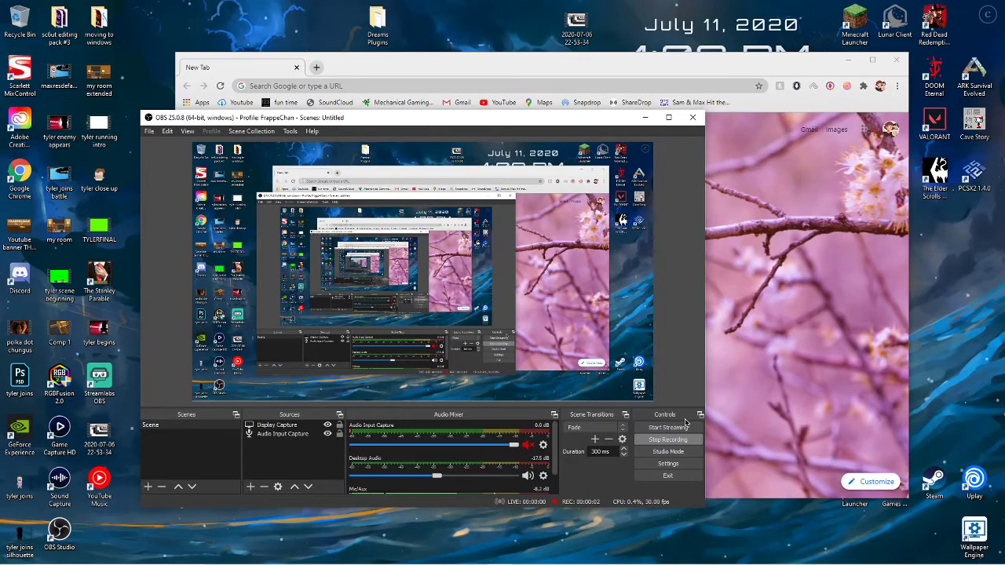
Minimize OBS Studio and move the Chrome window down and to the left.
{"action": "left_click", "coordinate": [645, 117]}
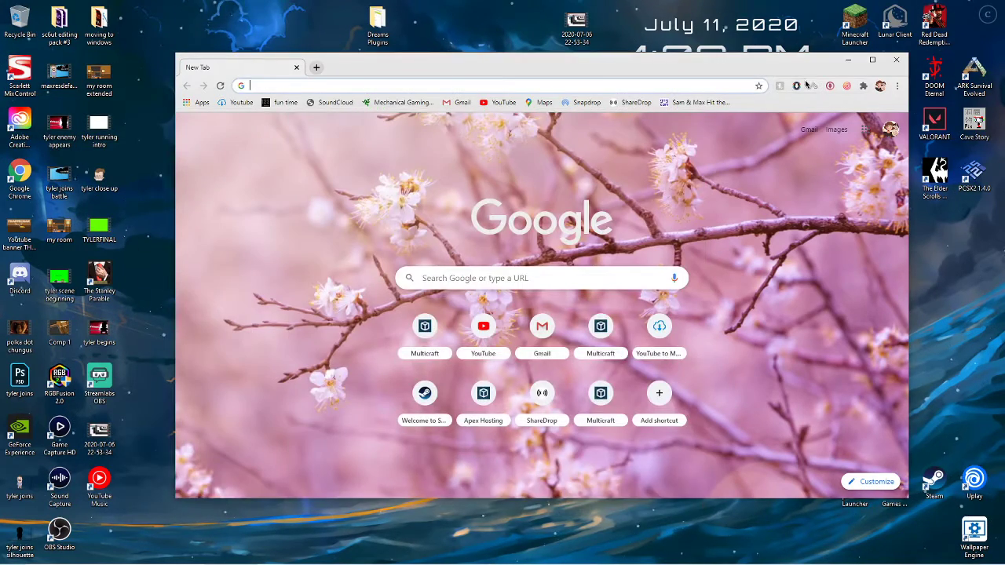
{"action": "left_click_drag", "start_coordinate": [818, 62], "coordinate": [730, 138]}
Minimize Chrome so the full storm-ship wallpaper with its clock is visible.
{"action": "left_click", "coordinate": [759, 138]}
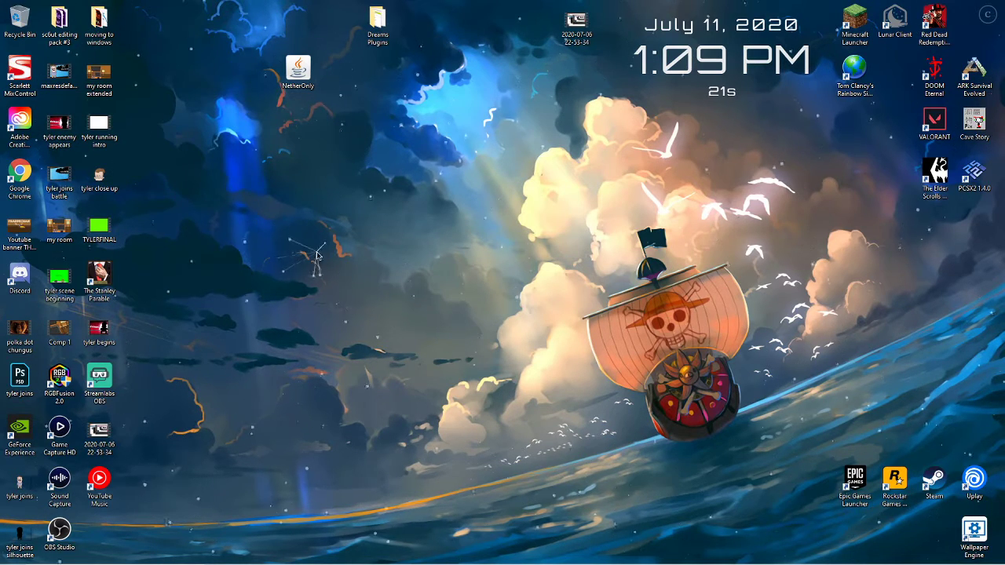
Drag the clock widget down over the clouds, then restore OBS from the taskbar.
{"action": "mouse_move", "coordinate": [747, 64]}
{"action": "left_mouse_down"}
{"action": "mouse_move", "coordinate": [708, 182]}
{"action": "mouse_move", "coordinate": [377, 327]}
{"action": "mouse_move", "coordinate": [714, 86]}
{"action": "left_mouse_up"}
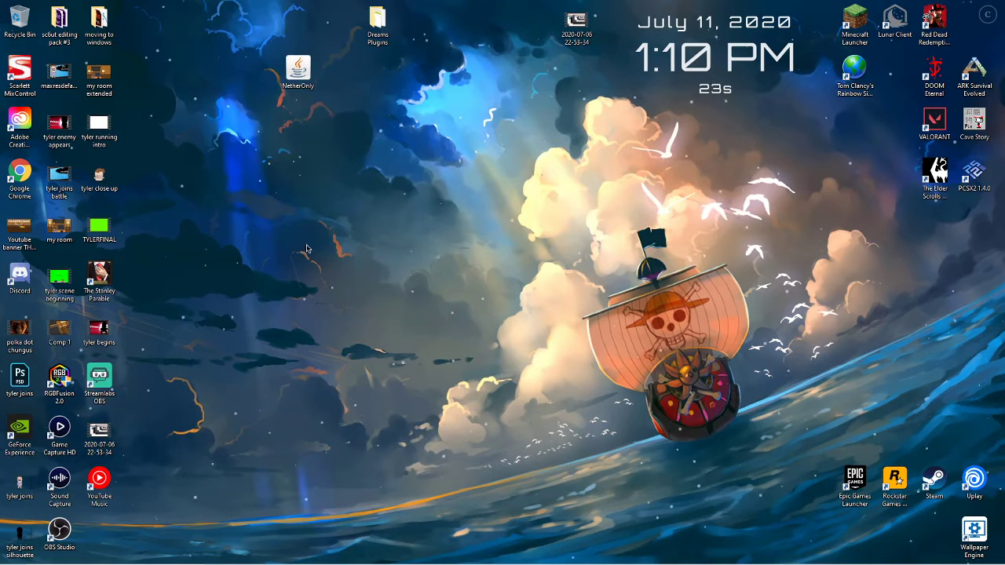
{"action": "left_click", "coordinate": [499, 555]}
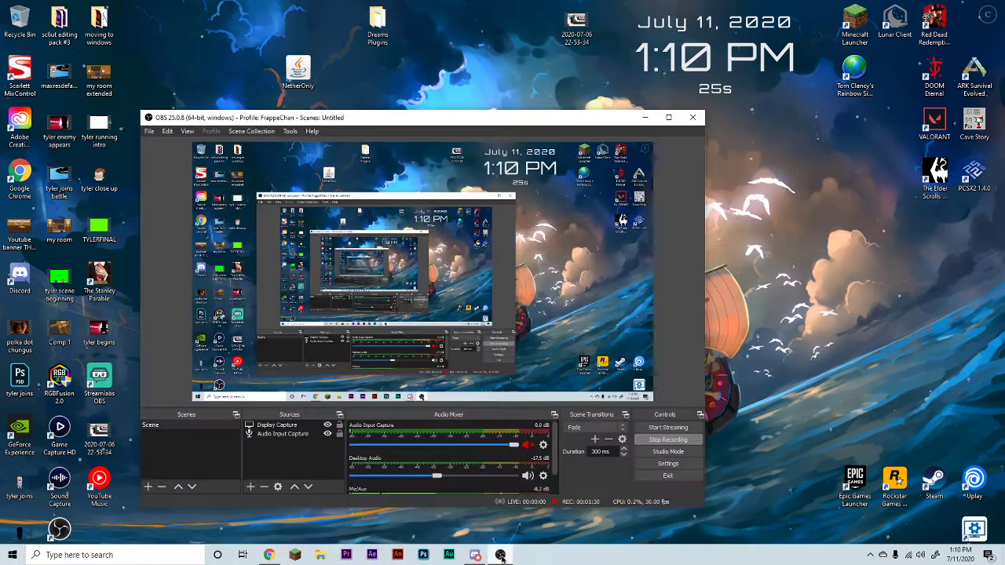